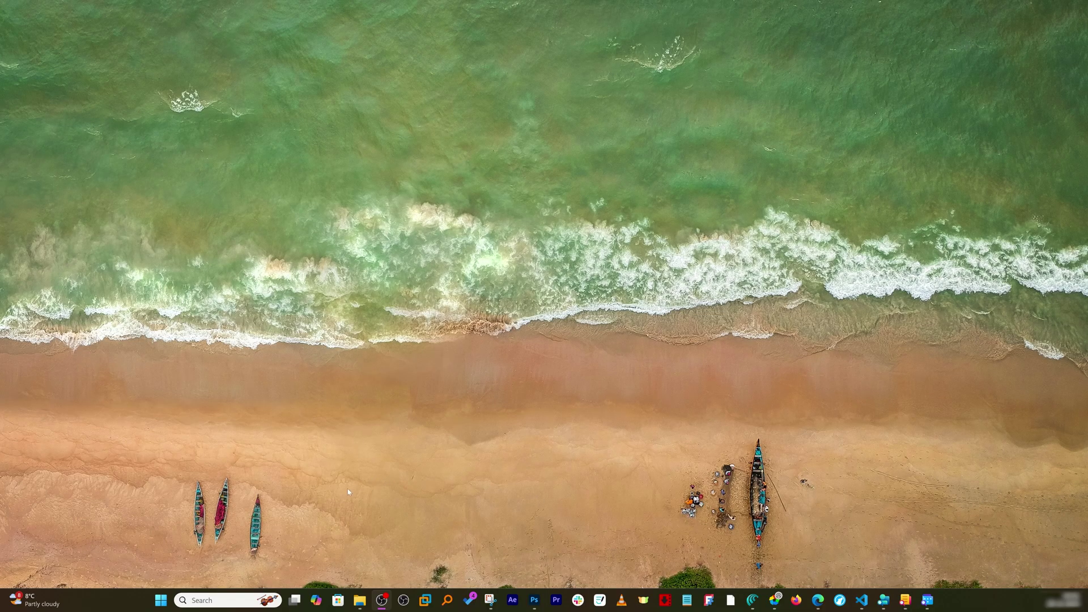
# Launch Microsoft Edge by searching 'edge' from the Start menu.
pyautogui.click(161, 600)
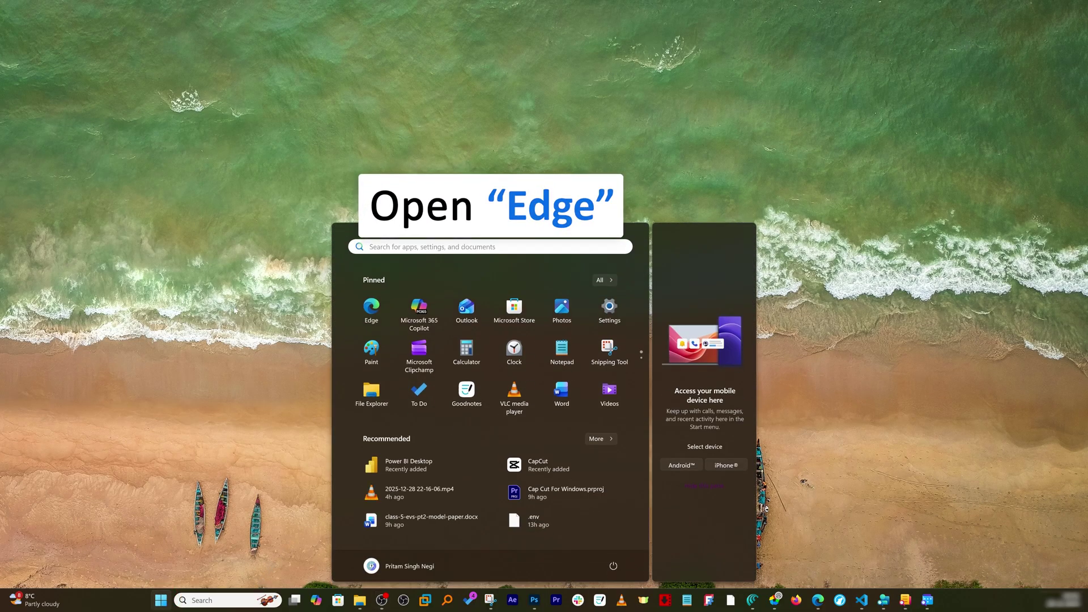
pyautogui.write('edge')
pyautogui.press('Return')
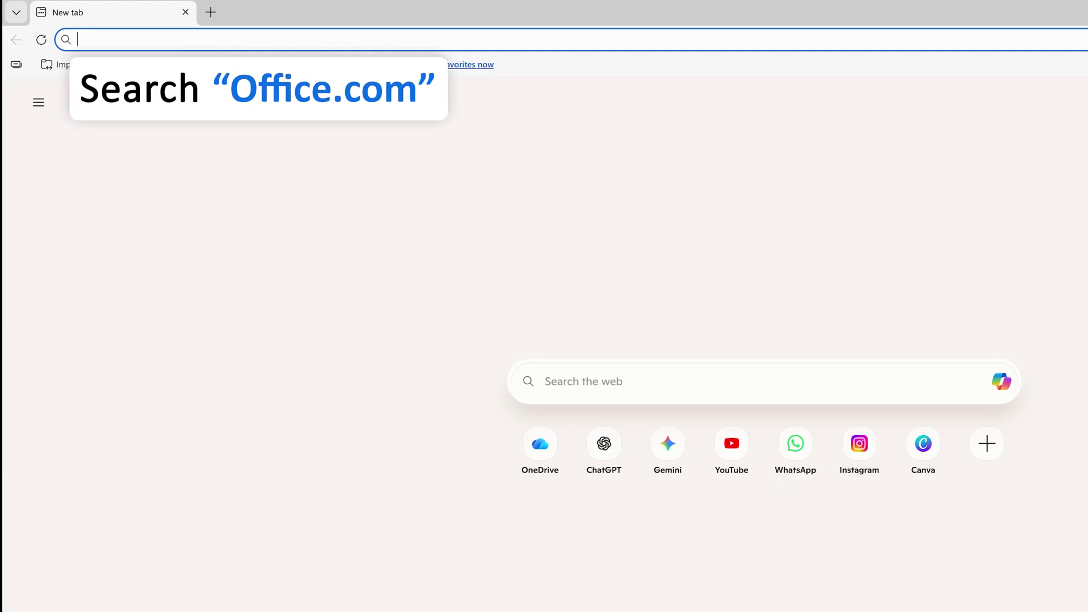
# Go to office.com and begin signing in to Microsoft 365.
pyautogui.write('of')
pyautogui.press('Return')
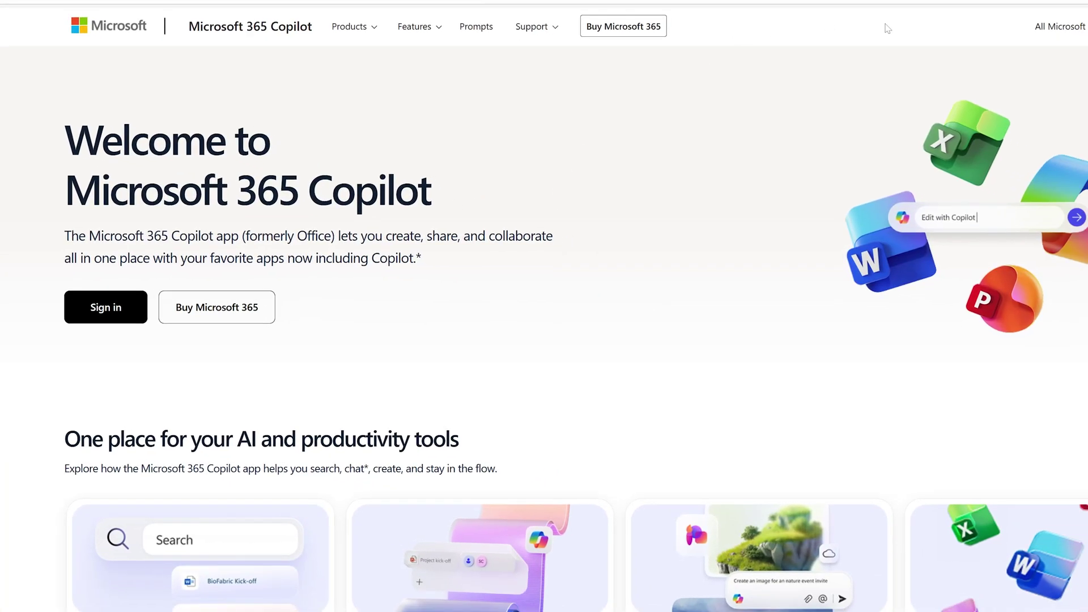
pyautogui.click(134, 316)
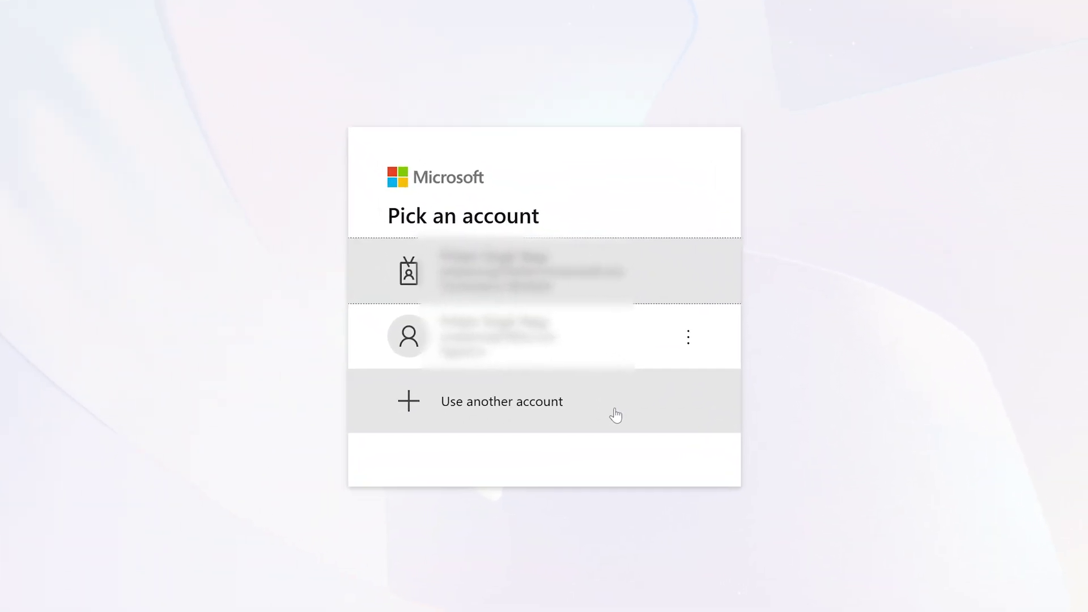
# Choose to create a new Microsoft account instead of using a listed one.
pyautogui.click(615, 415)
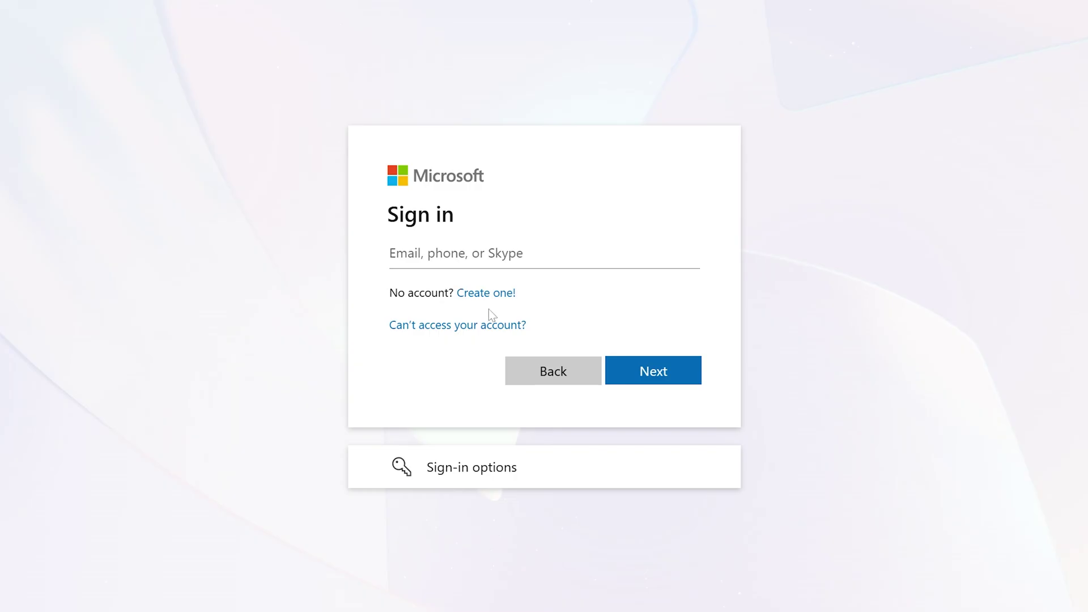
pyautogui.click(484, 294)
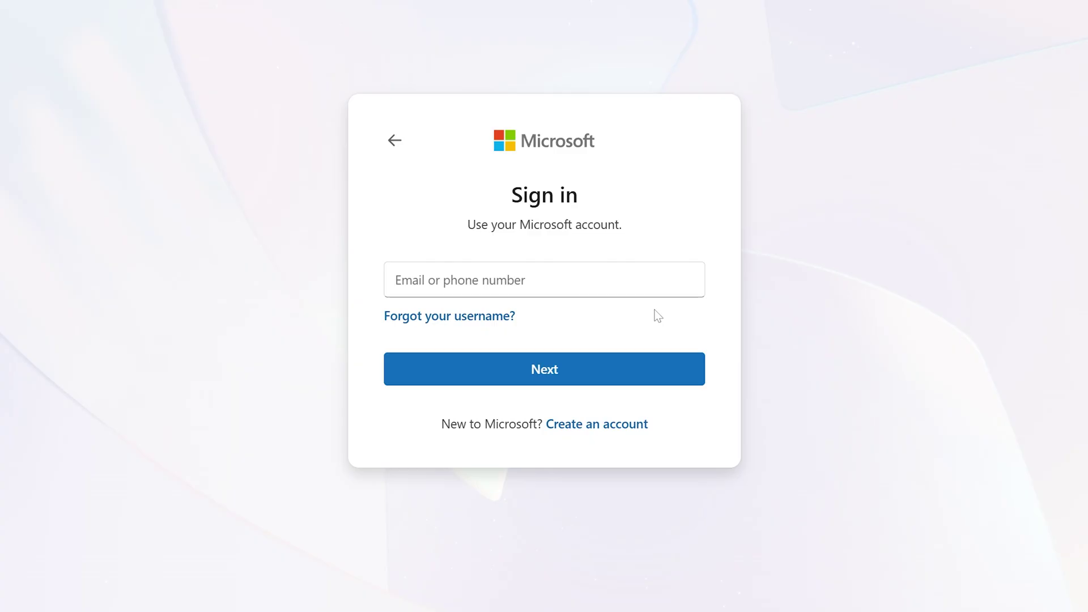
pyautogui.click(615, 436)
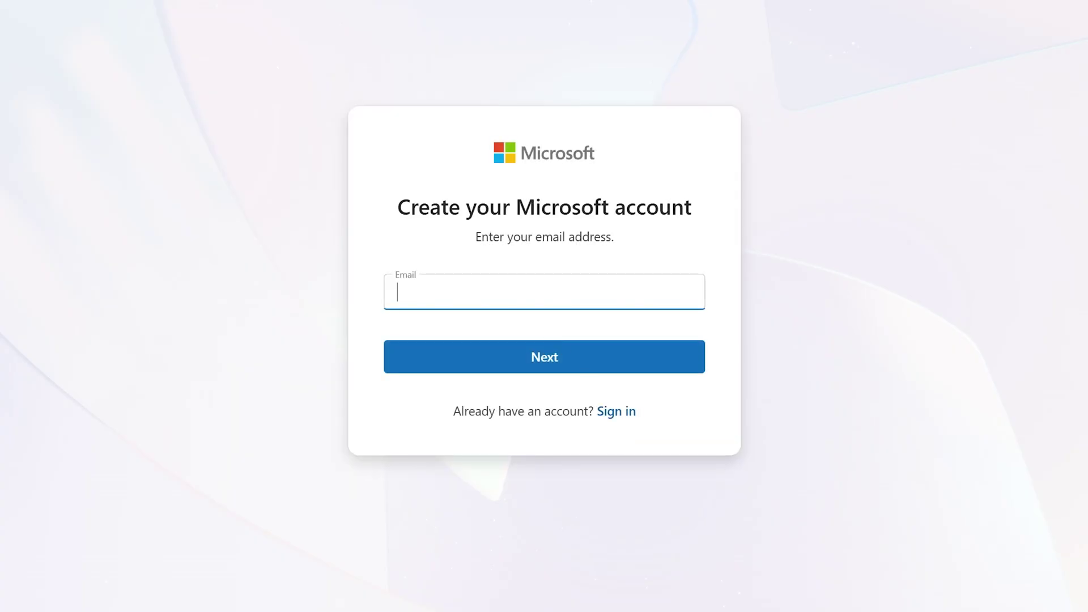
pyautogui.hotkey('ctrl', 'v')
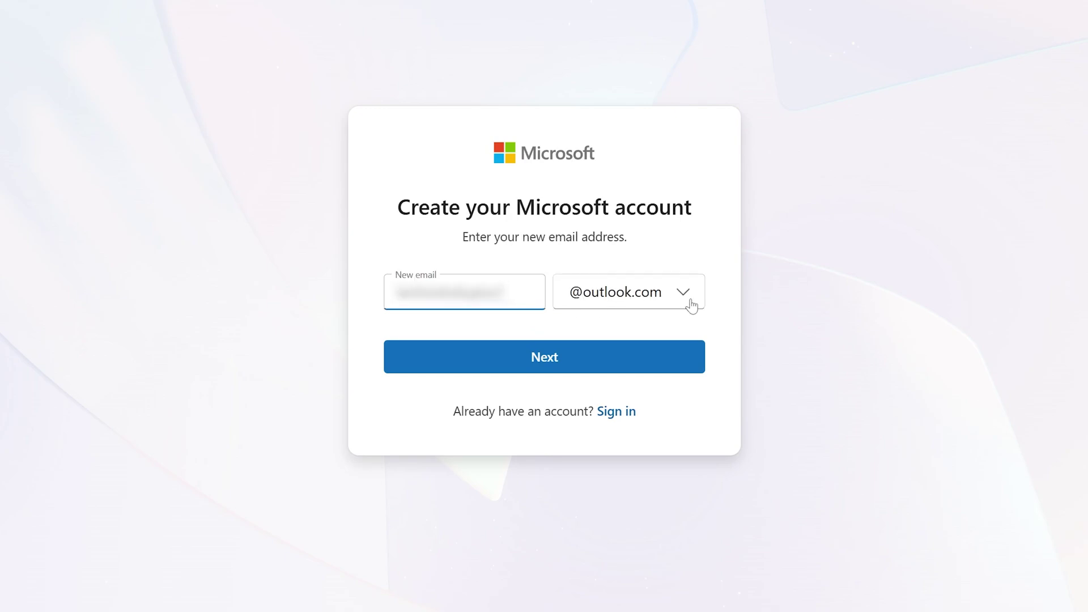
pyautogui.click(650, 292)
pyautogui.click(590, 331)
pyautogui.click(650, 291)
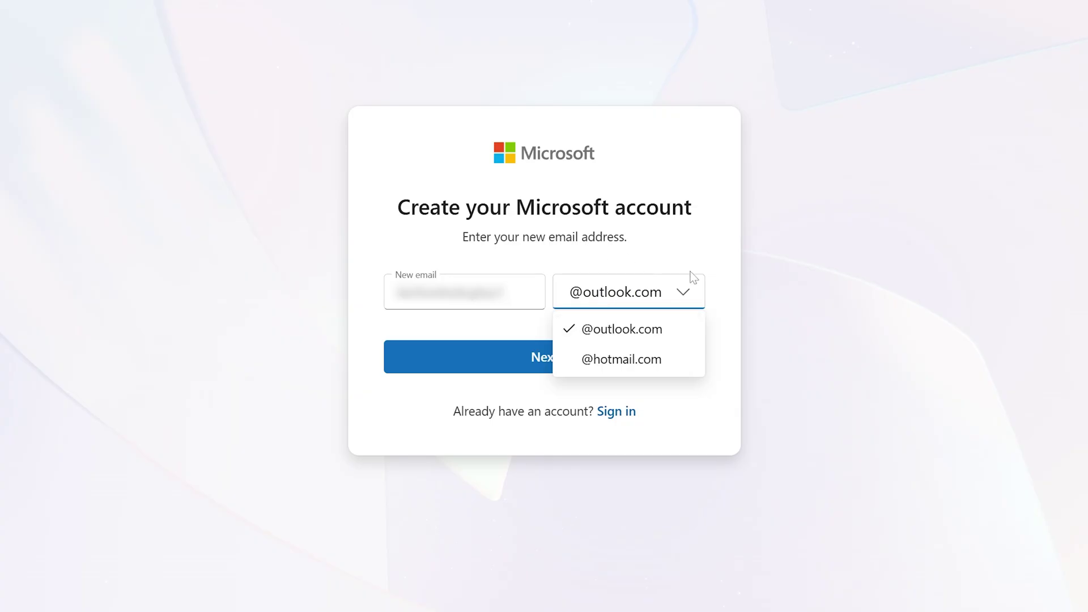
pyautogui.click(637, 251)
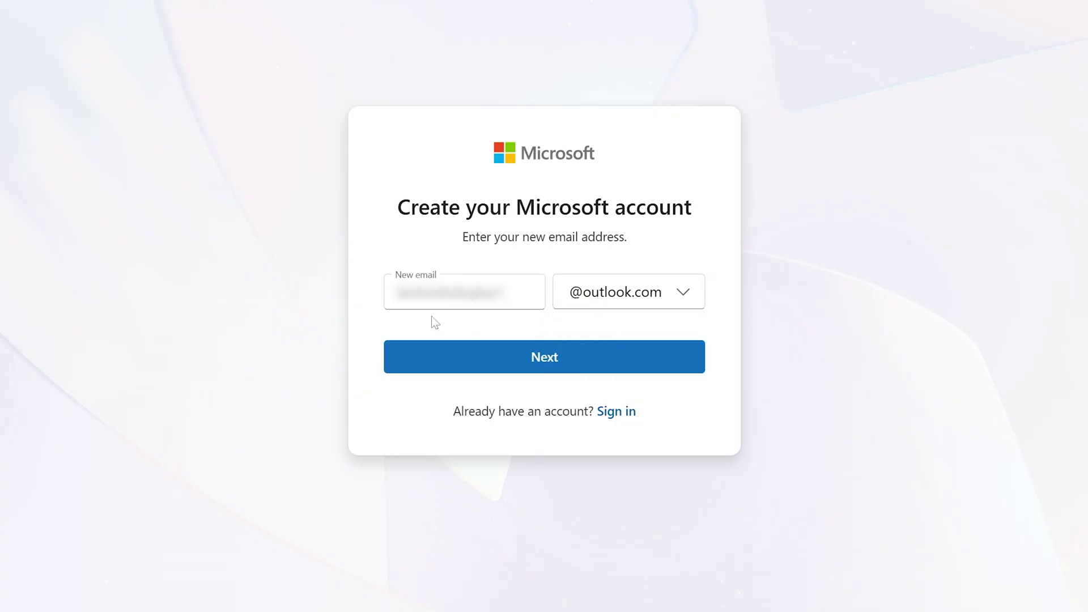
pyautogui.click(610, 287)
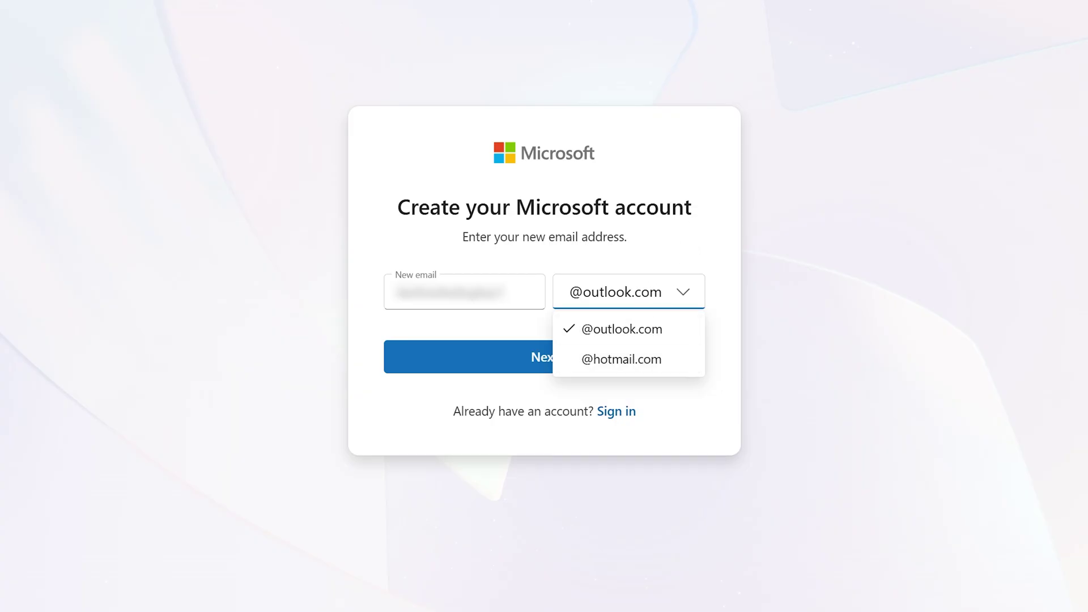
pyautogui.click(577, 81)
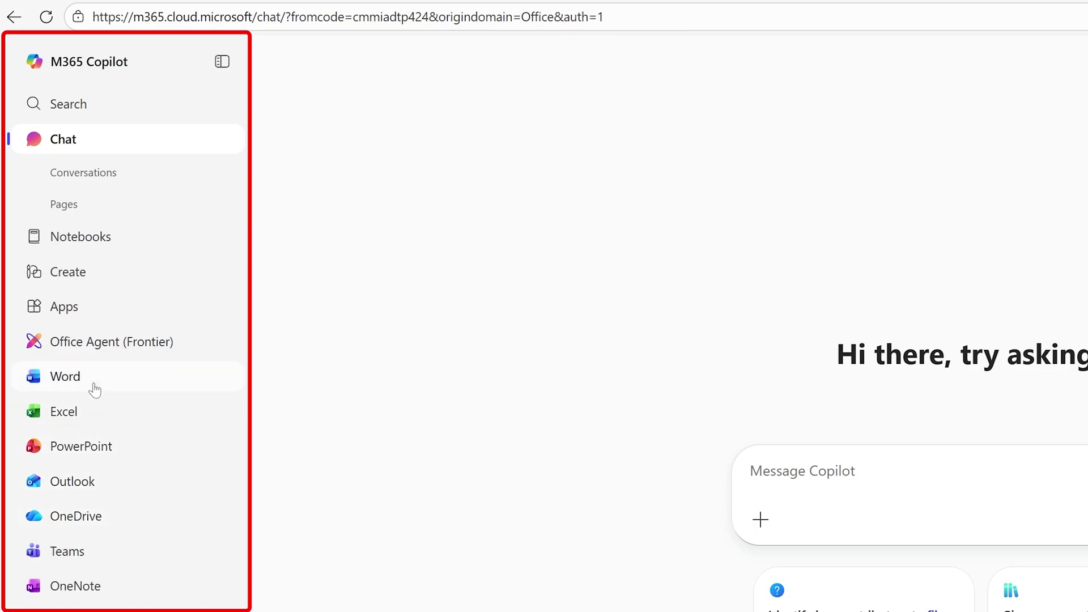
# Create a new blank Word document from the Word entry in the Copilot sidebar.
pyautogui.click(93, 384)
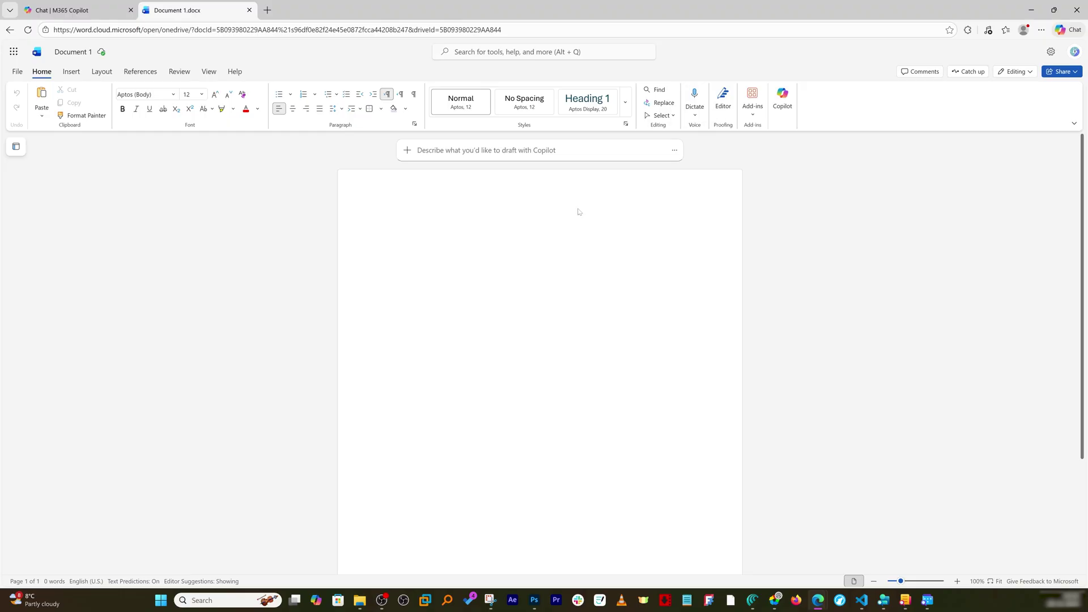
# Dictate a paragraph into Document 1 with the microphone, then open PowerPoint from Copilot home.
pyautogui.click(696, 95)
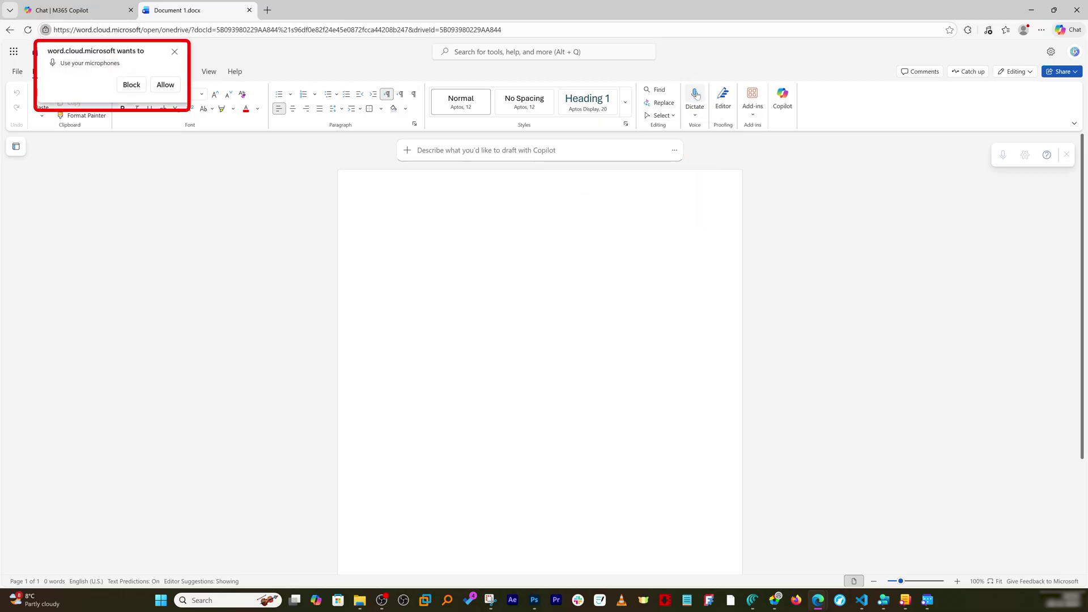
pyautogui.click(165, 84)
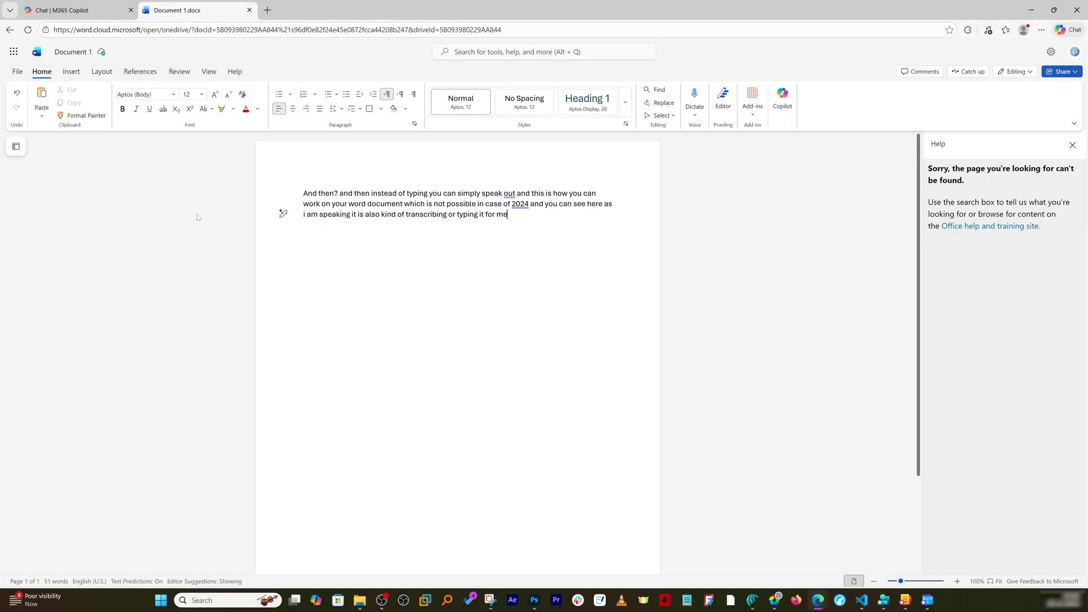
pyautogui.click(74, 9)
pyautogui.click(32, 271)
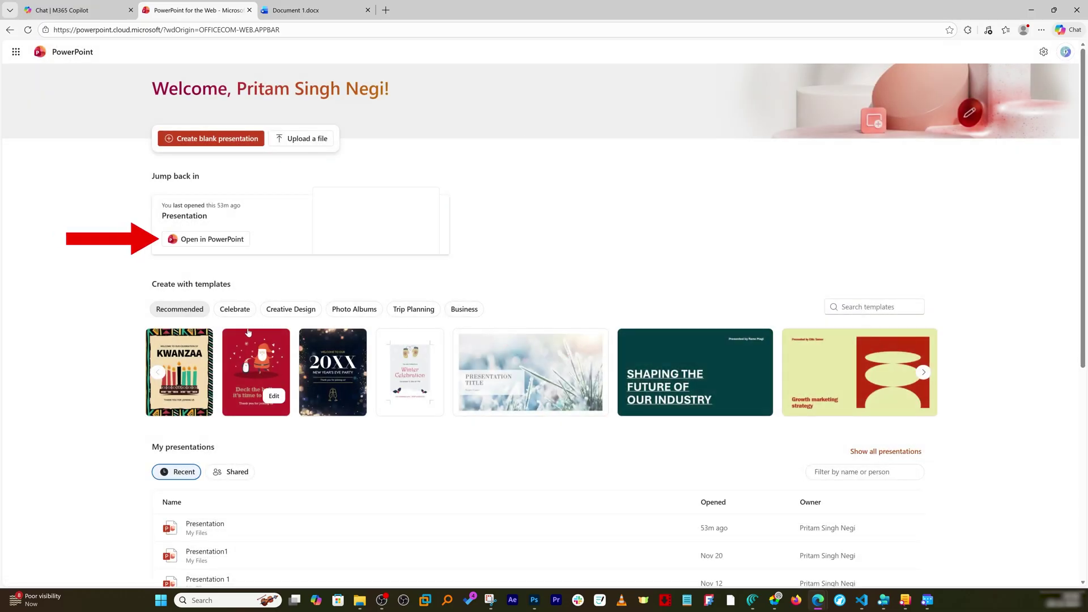
# Open the recent presentation and apply the teal lighthouse-on-cliffs Designer layout to its title slide.
pyautogui.click(164, 239)
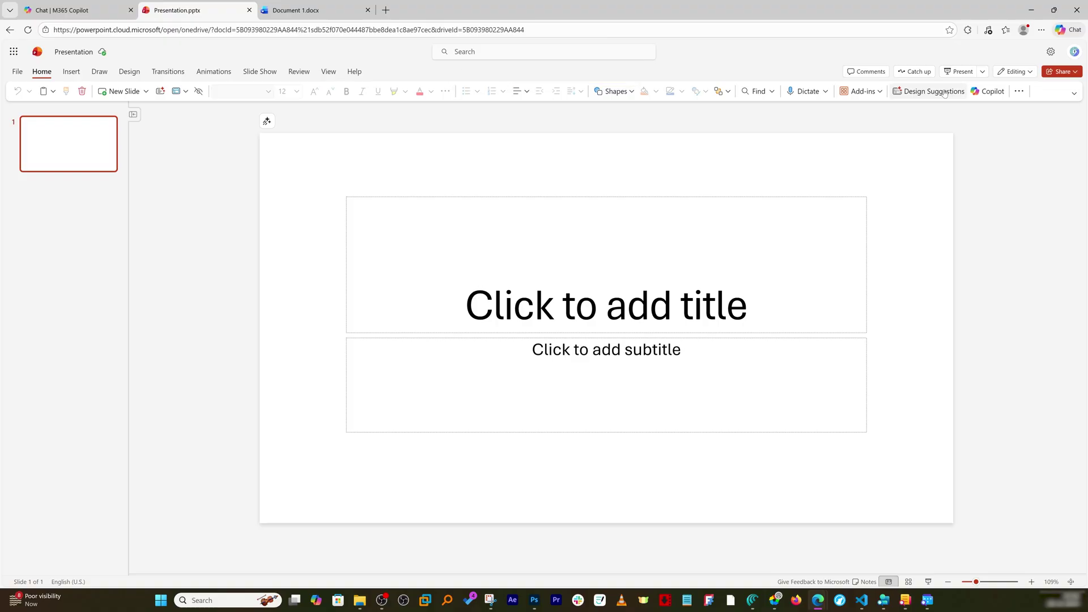
pyautogui.click(945, 92)
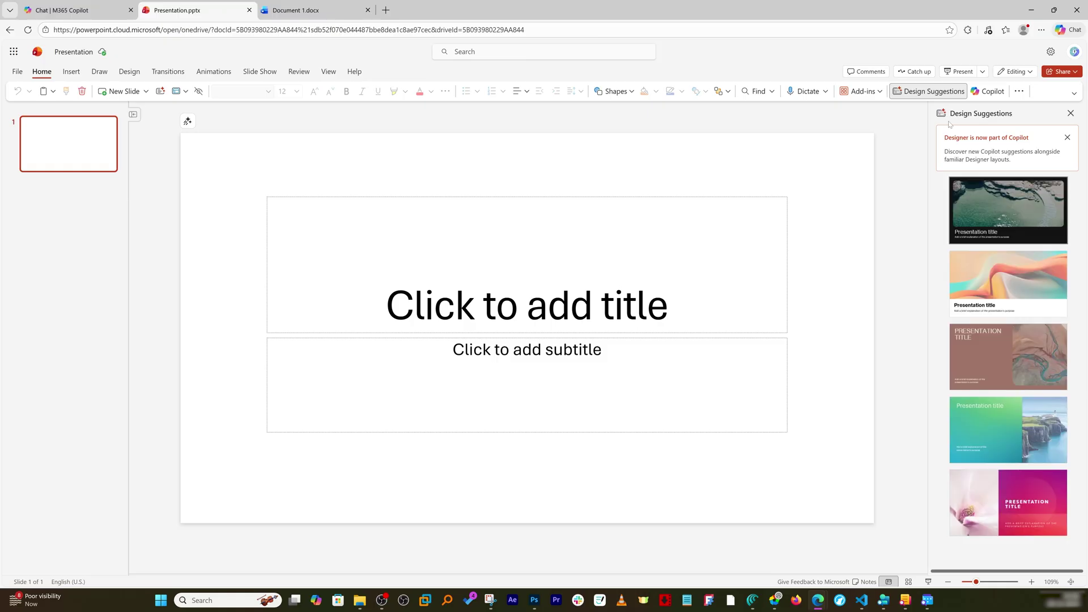
pyautogui.click(1023, 363)
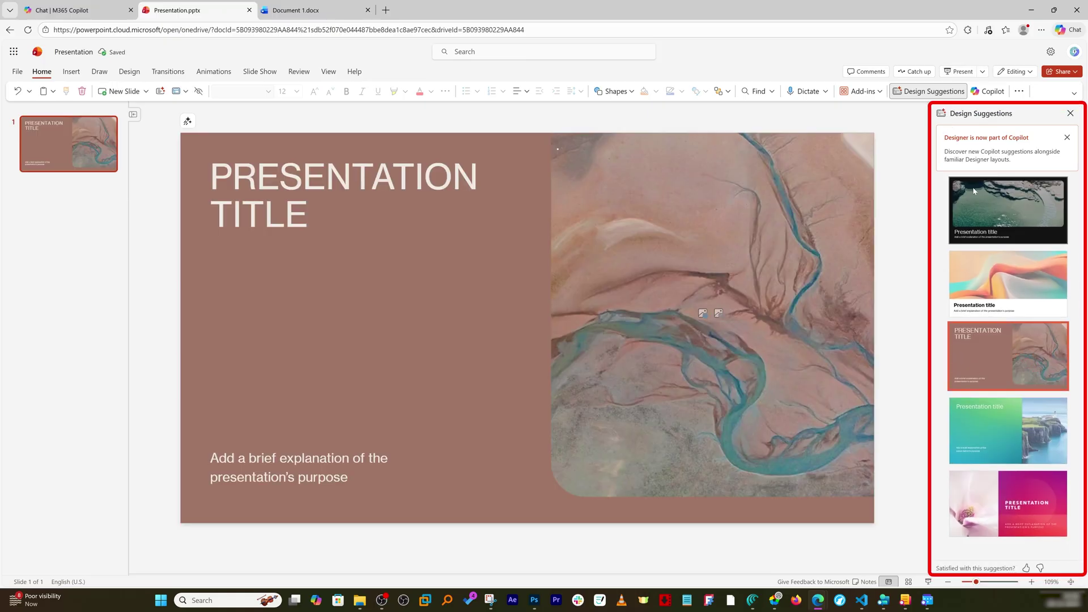
pyautogui.click(1004, 401)
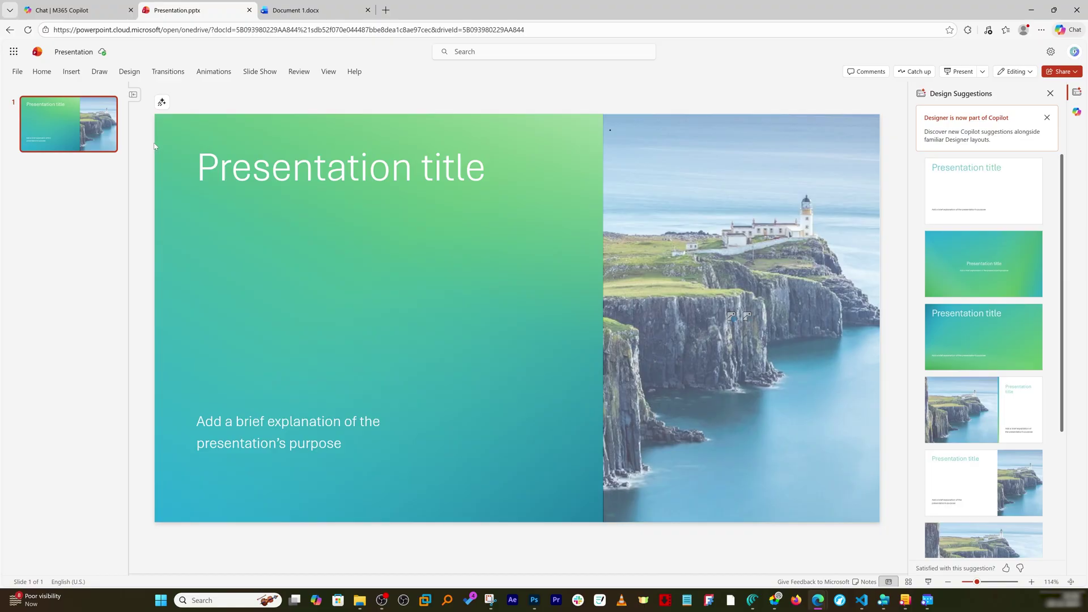
# Go full screen, collapse the ribbon with Ctrl+F1, then exit full screen with F11.
pyautogui.press('F11')
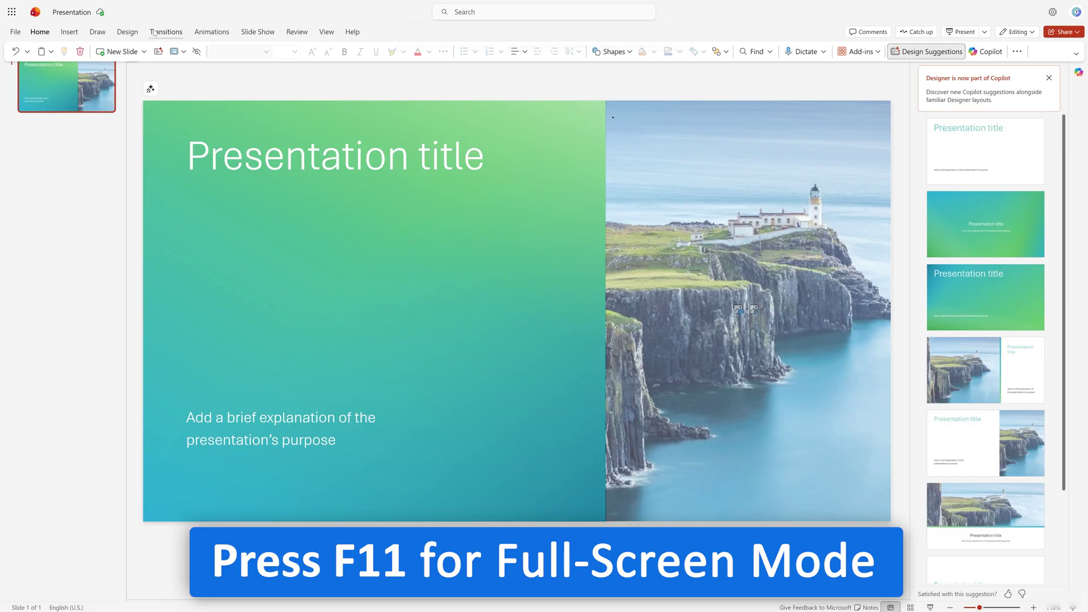
pyautogui.doubleClick(154, 33)
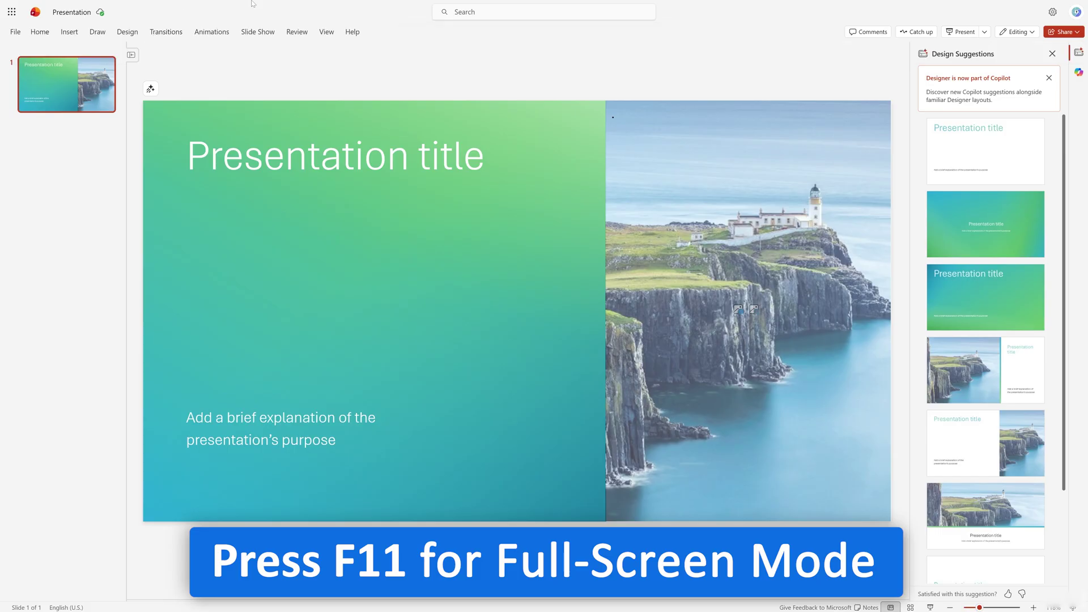
pyautogui.click(15, 32)
pyautogui.click(152, 61)
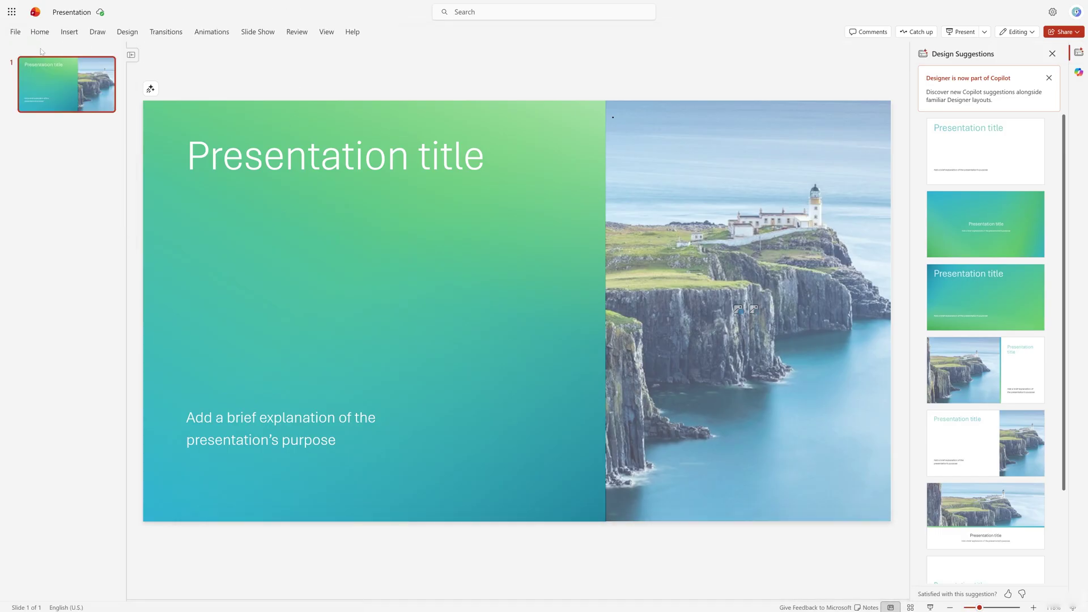
pyautogui.click(40, 31)
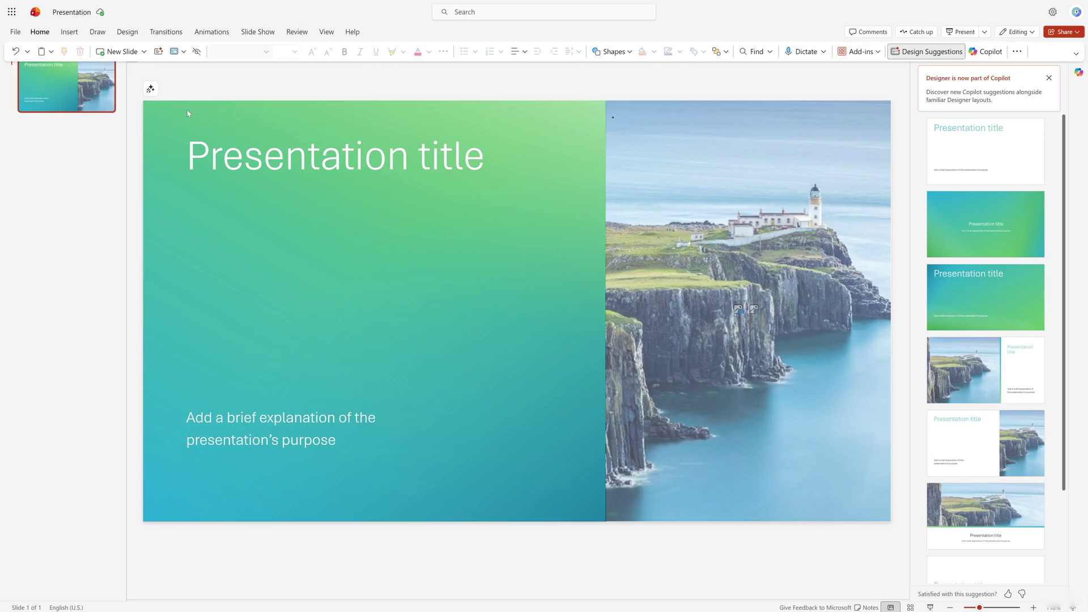
pyautogui.hotkey('ctrl', 'F1')
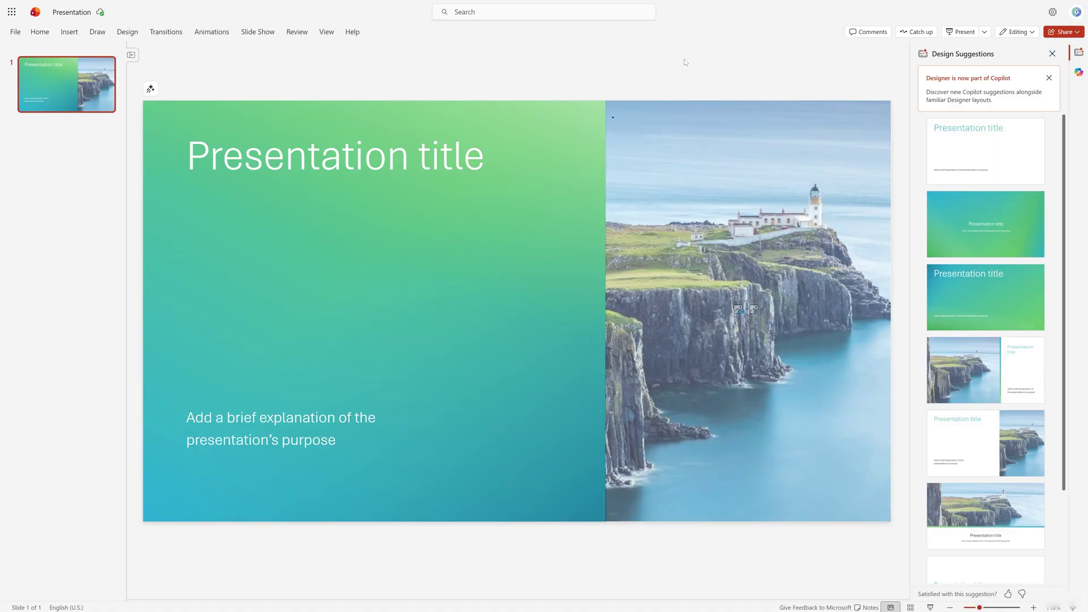
pyautogui.press('F11')
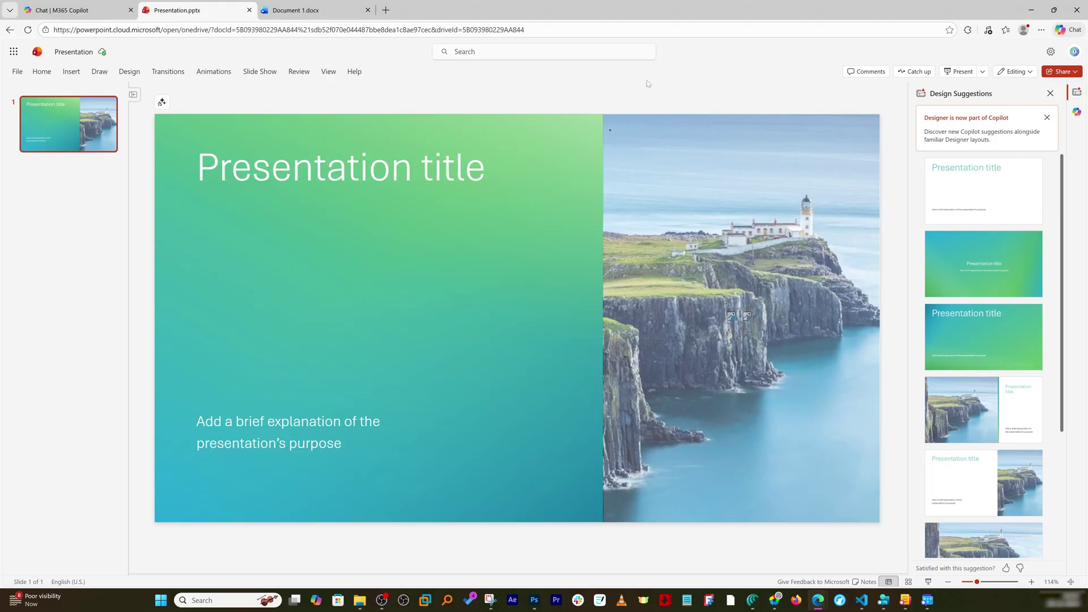
# Install PowerPoint as an Edge site app and maximize its new app window.
pyautogui.click(1043, 32)
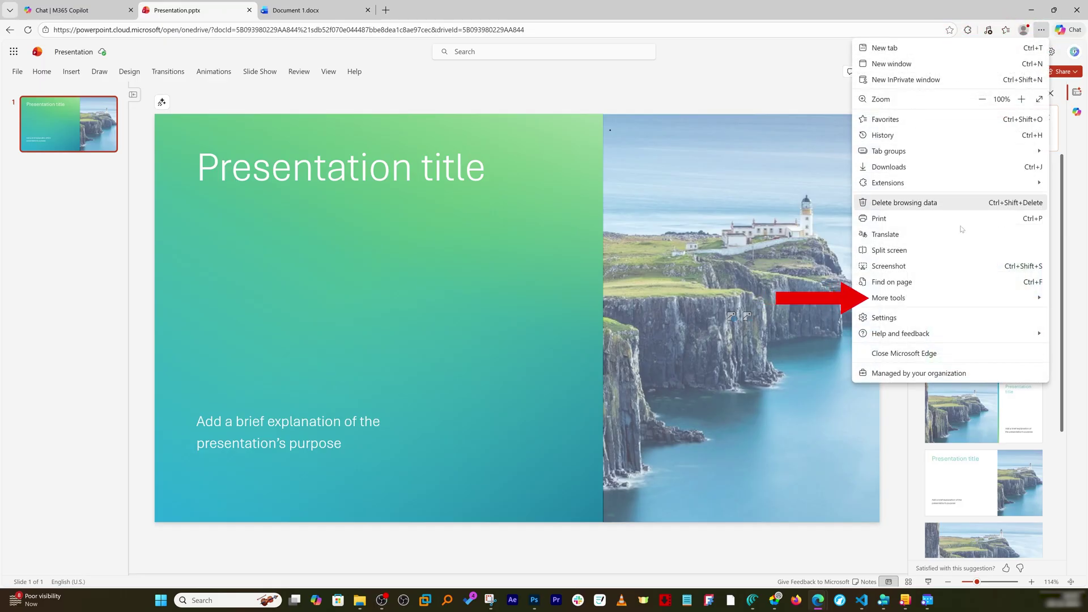
pyautogui.click(941, 298)
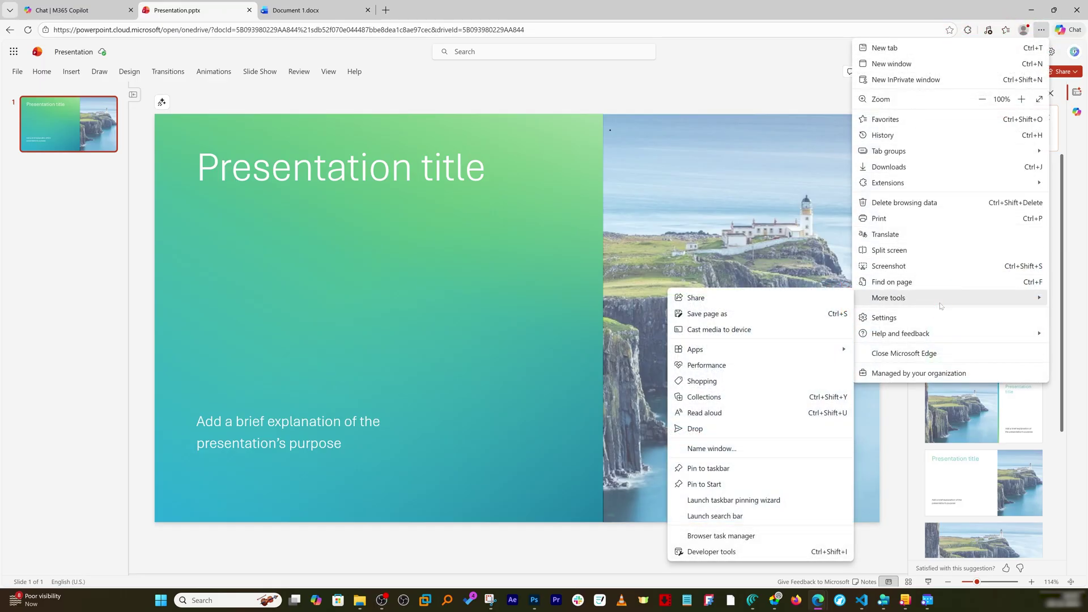
pyautogui.click(802, 349)
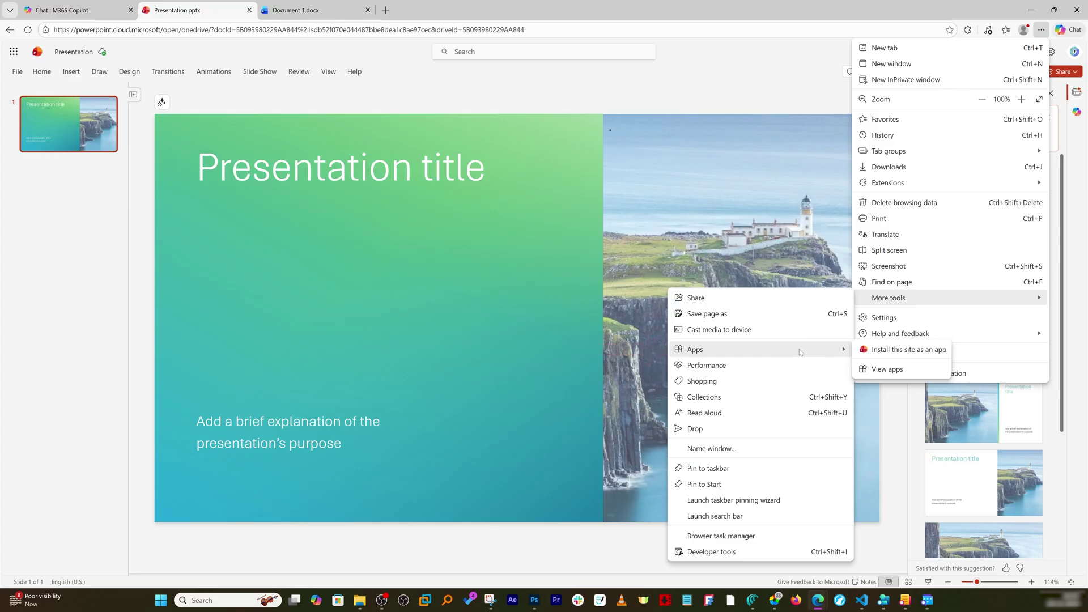
pyautogui.click(882, 350)
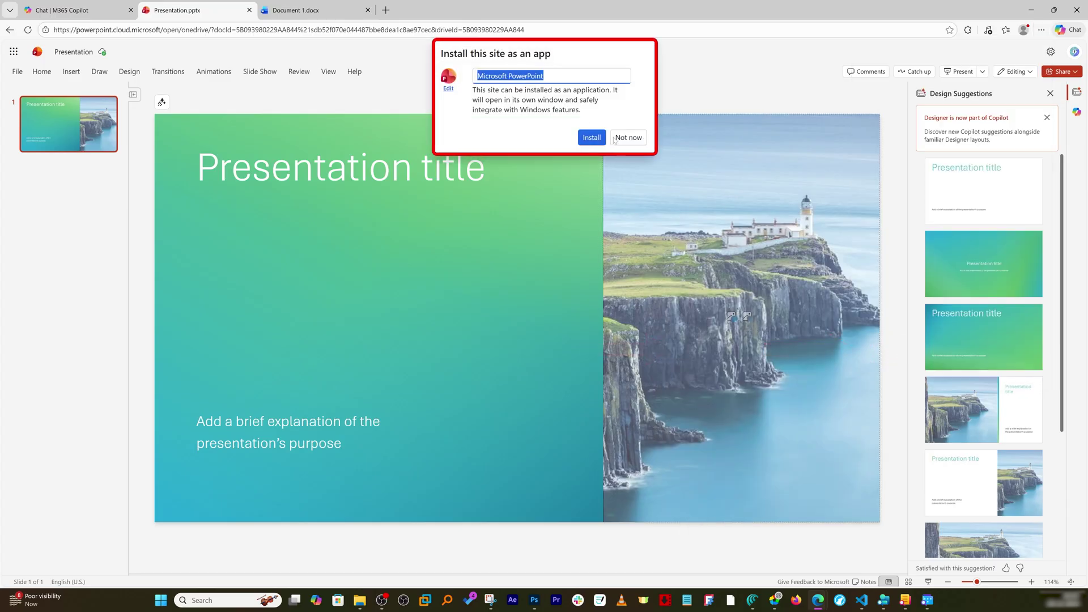
pyautogui.click(592, 137)
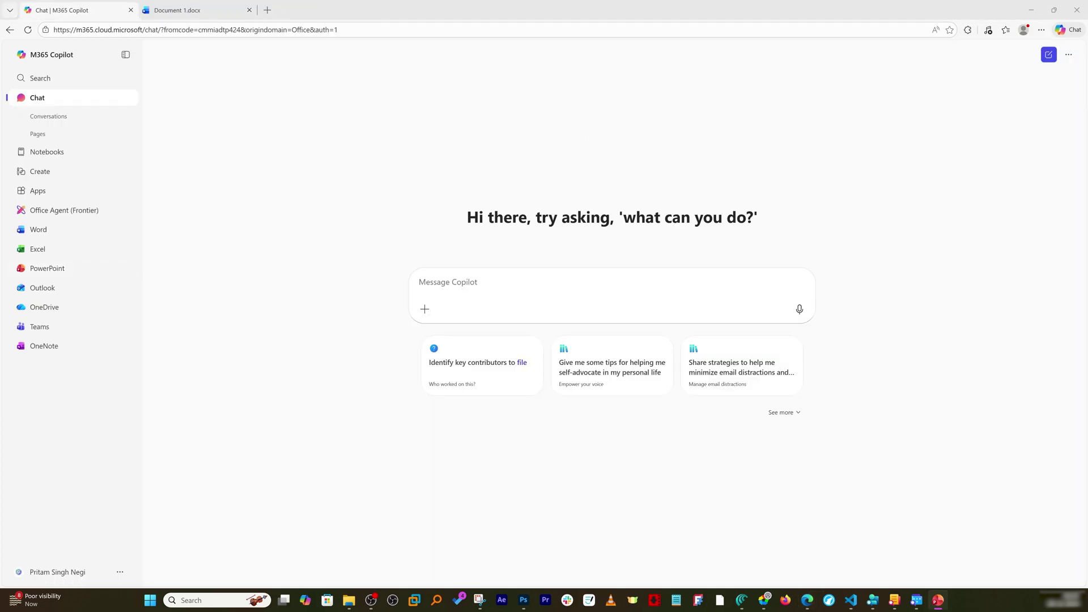
pyautogui.moveTo(510, 15); pyautogui.dragTo(544, 4)
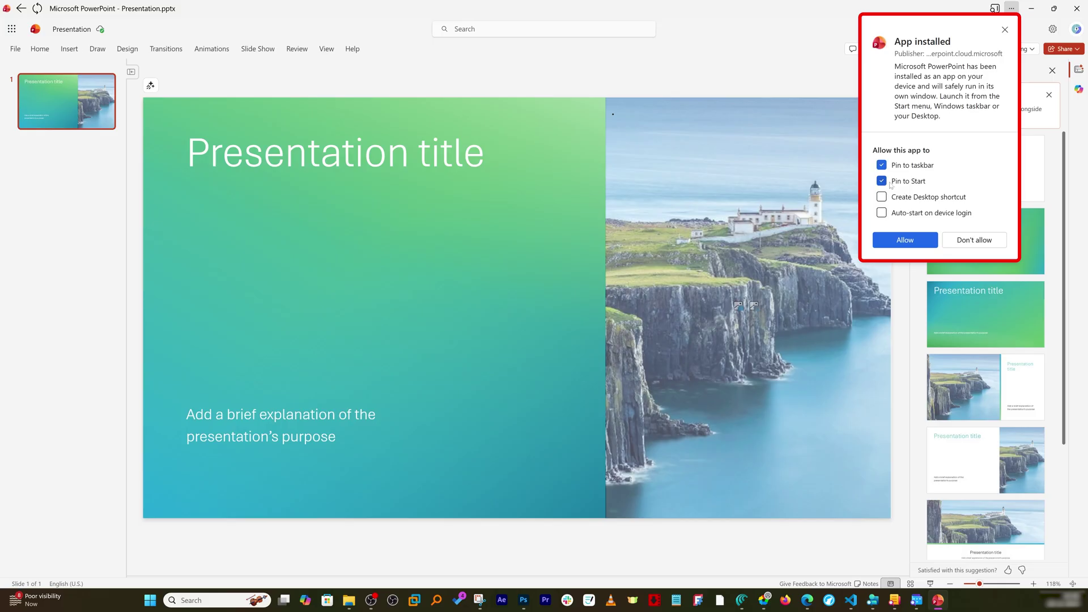
# Allow pinning to taskbar and Start, then launch desktop PowerPoint via a 'power' search.
pyautogui.click(906, 240)
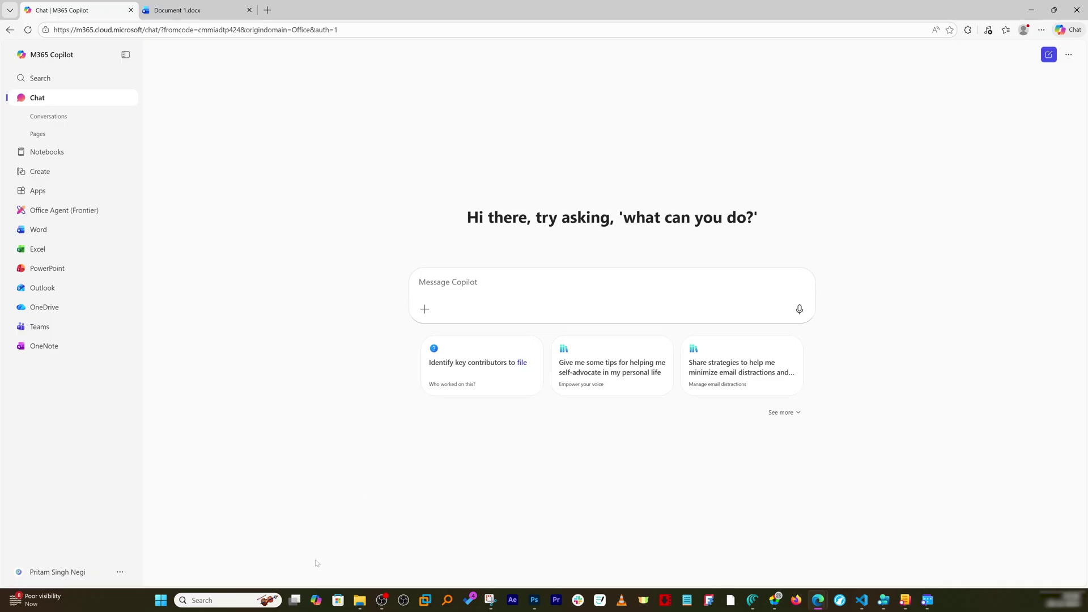
pyautogui.click(161, 601)
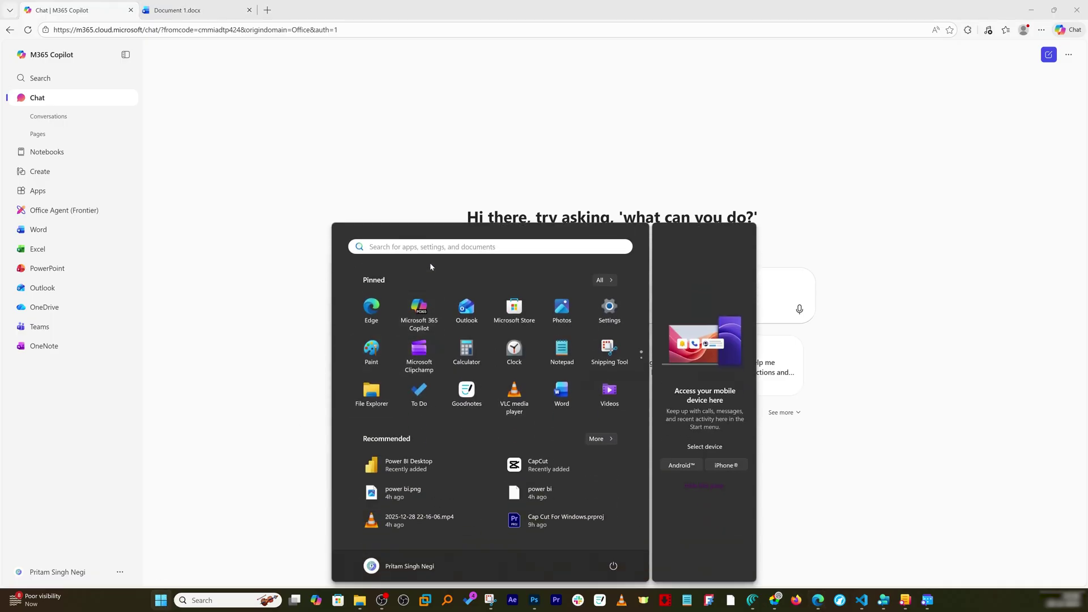
pyautogui.write('power')
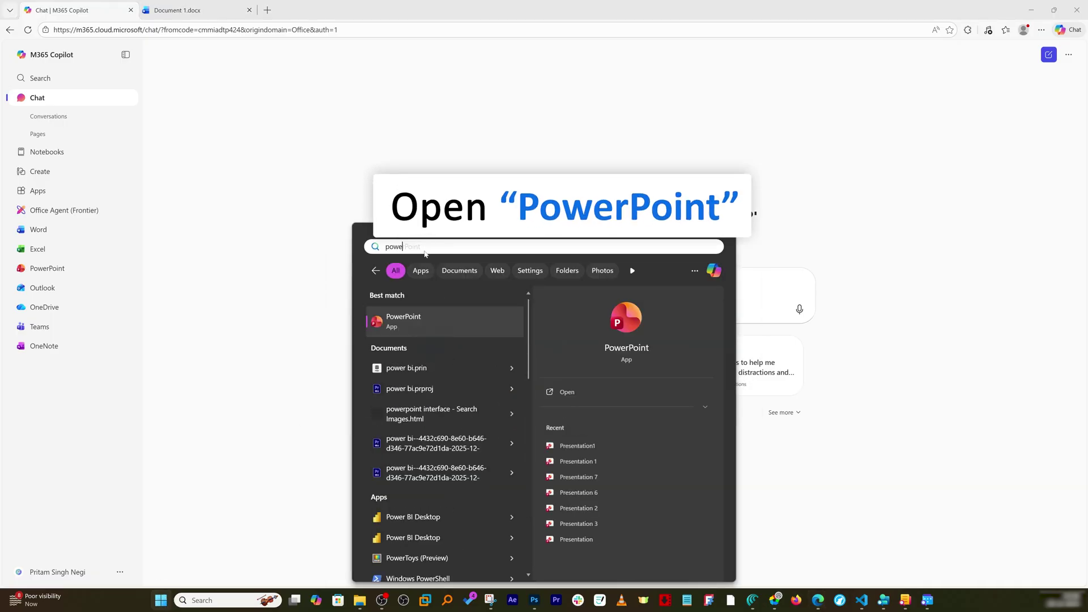
pyautogui.press('Return')
# Close desktop PowerPoint without saving the recovered file, then reopen the Start menu.
pyautogui.click(1059, 38)
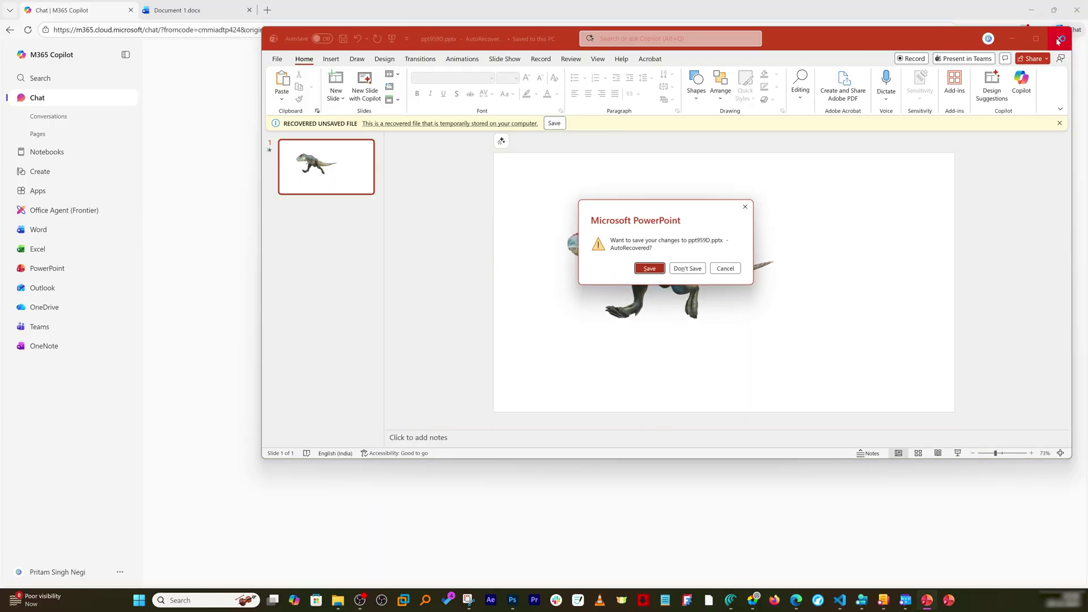
pyautogui.click(688, 269)
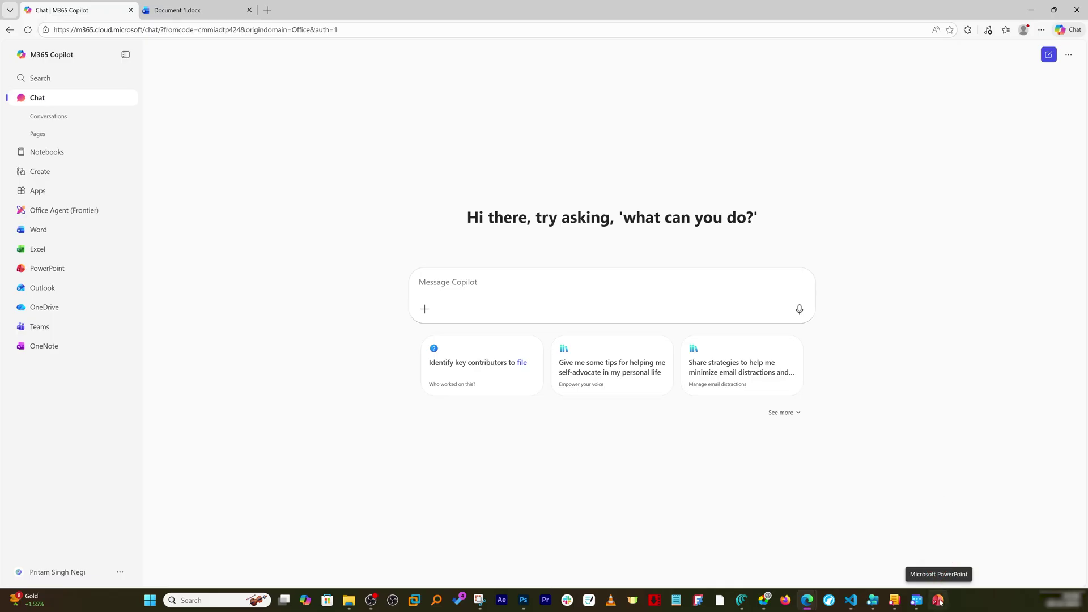
pyautogui.click(150, 601)
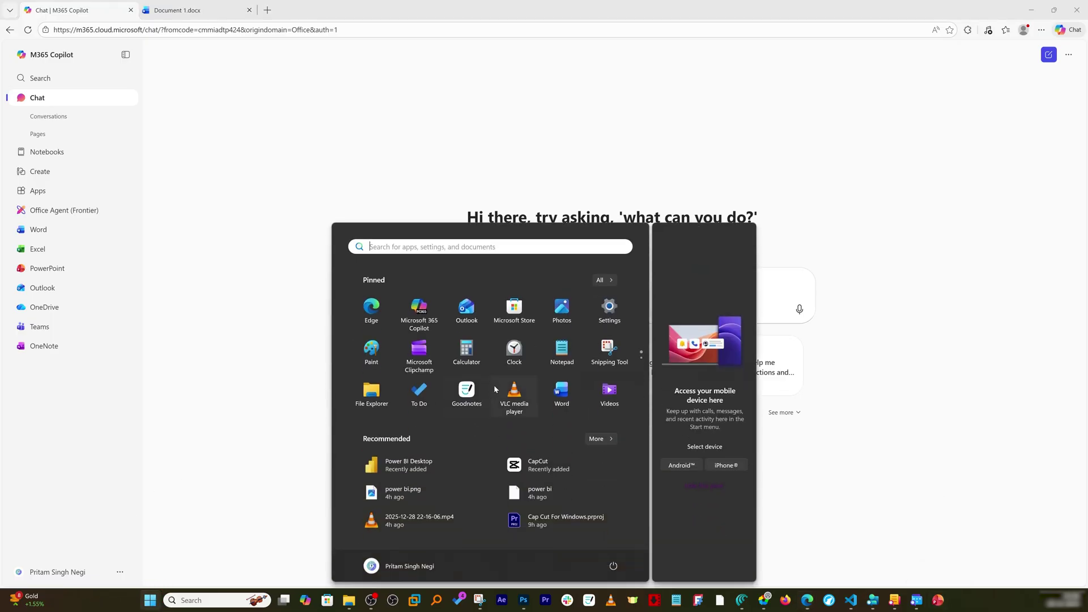
# Launch the installed PowerPoint app, create a blank presentation, view design suggestions, then close it.
pyautogui.scroll(-1, 459, 352)
pyautogui.click(434, 316)
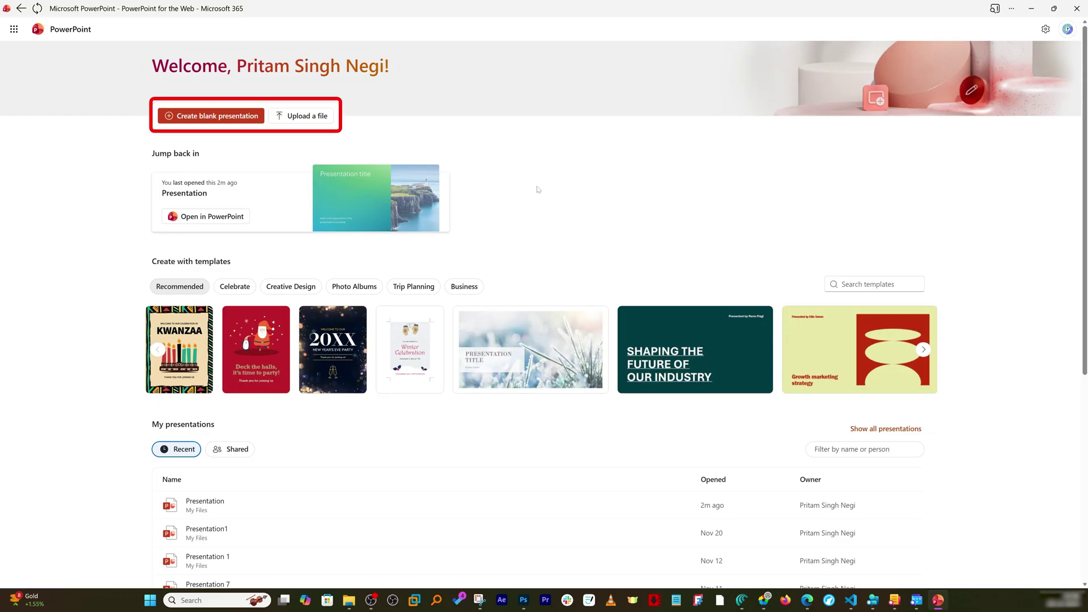
pyautogui.click(259, 116)
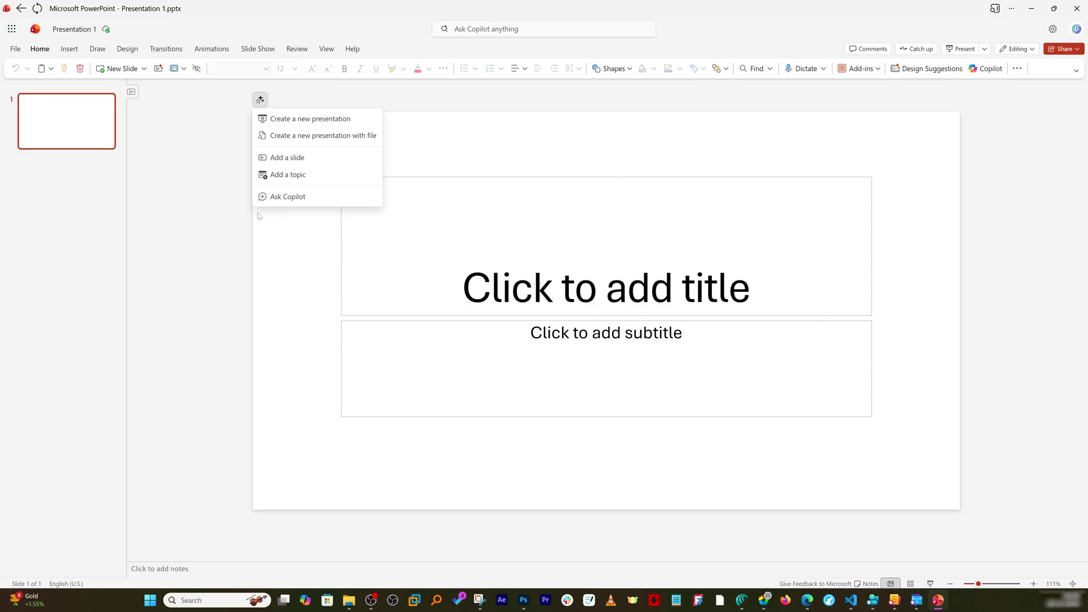
pyautogui.click(930, 69)
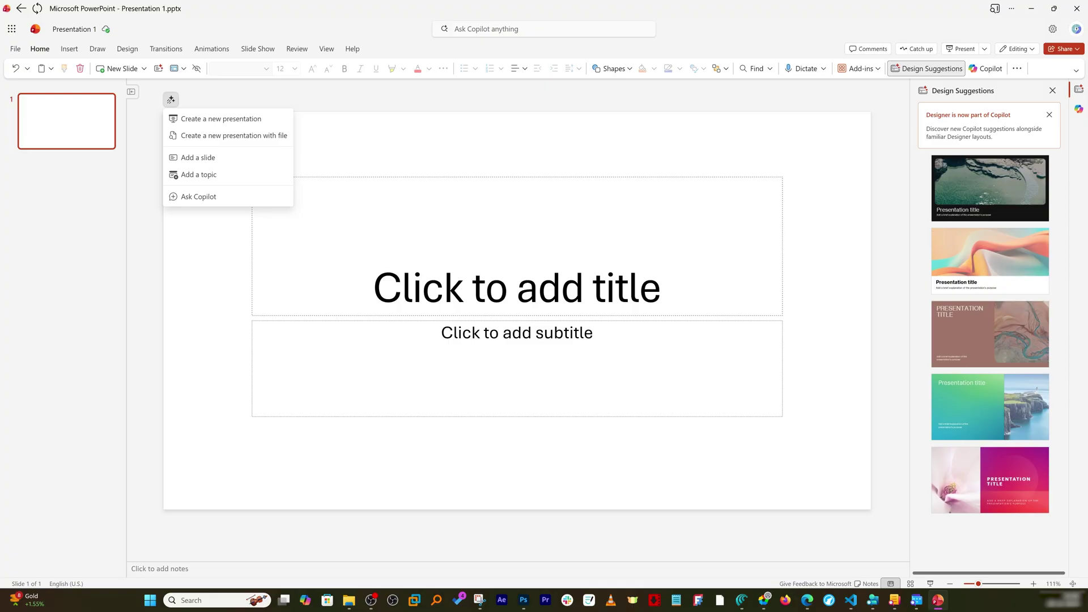
pyautogui.click(1077, 8)
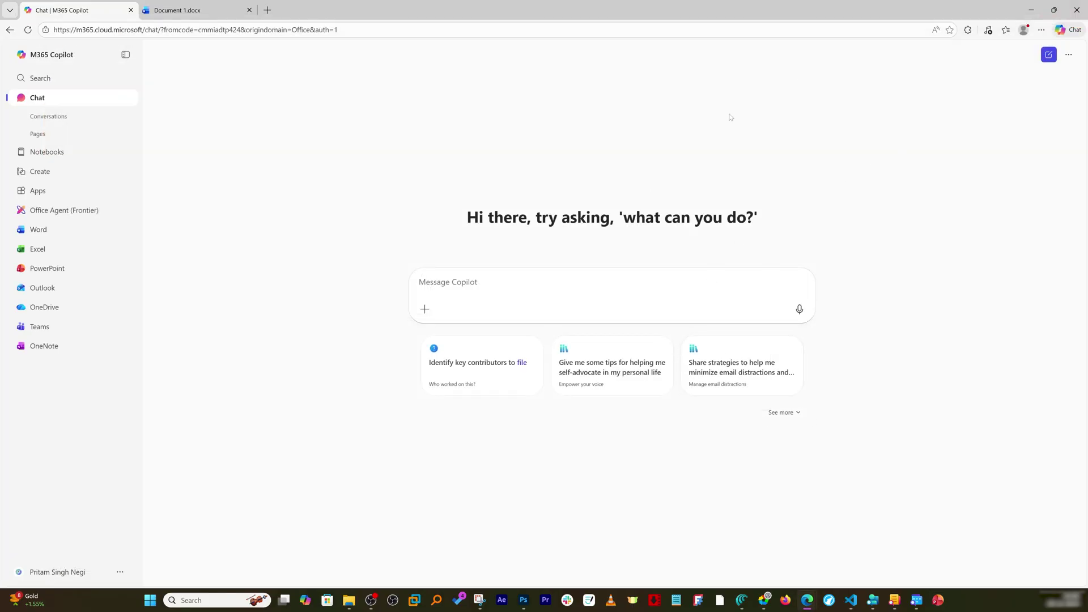
# Minimize Edge, reopen the installed PowerPoint app from the taskbar, then close its window.
pyautogui.click(1032, 9)
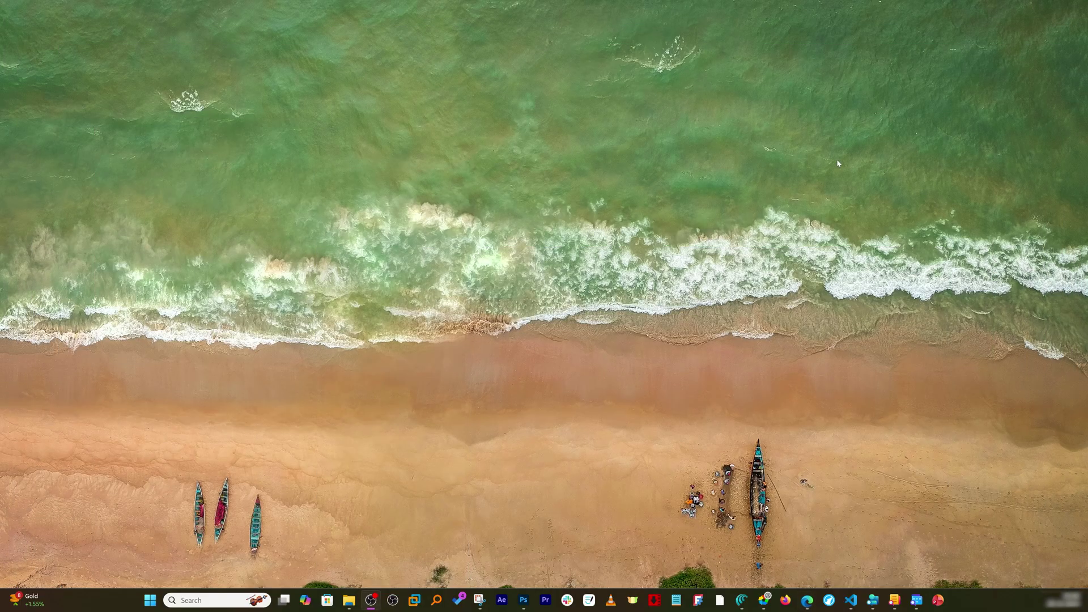
pyautogui.click(938, 601)
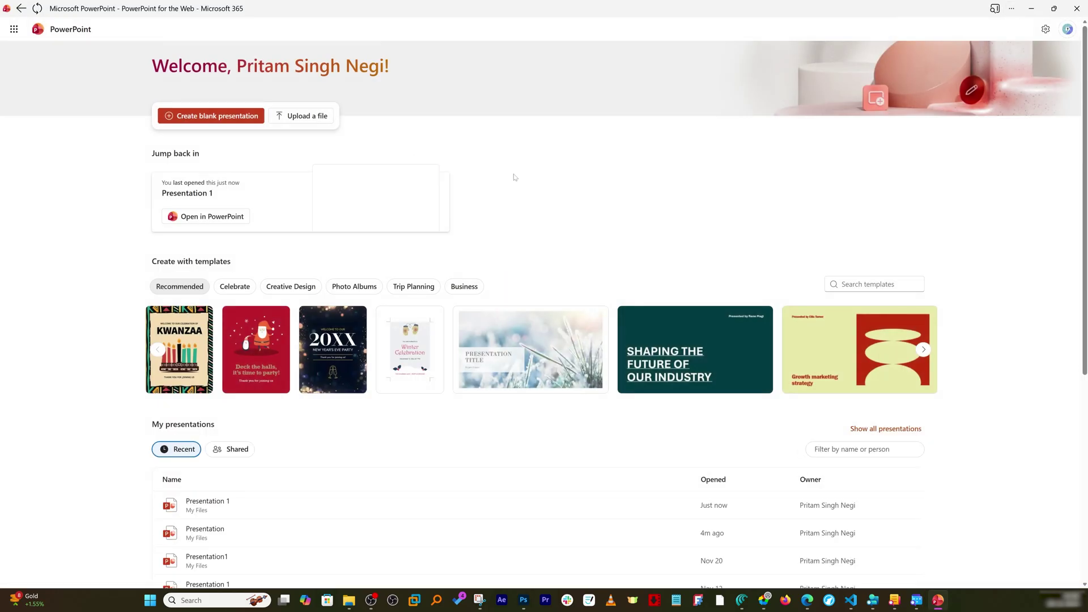
pyautogui.click(1077, 9)
# Launch Word for the web from the Microsoft 365 app launcher.
pyautogui.click(13, 29)
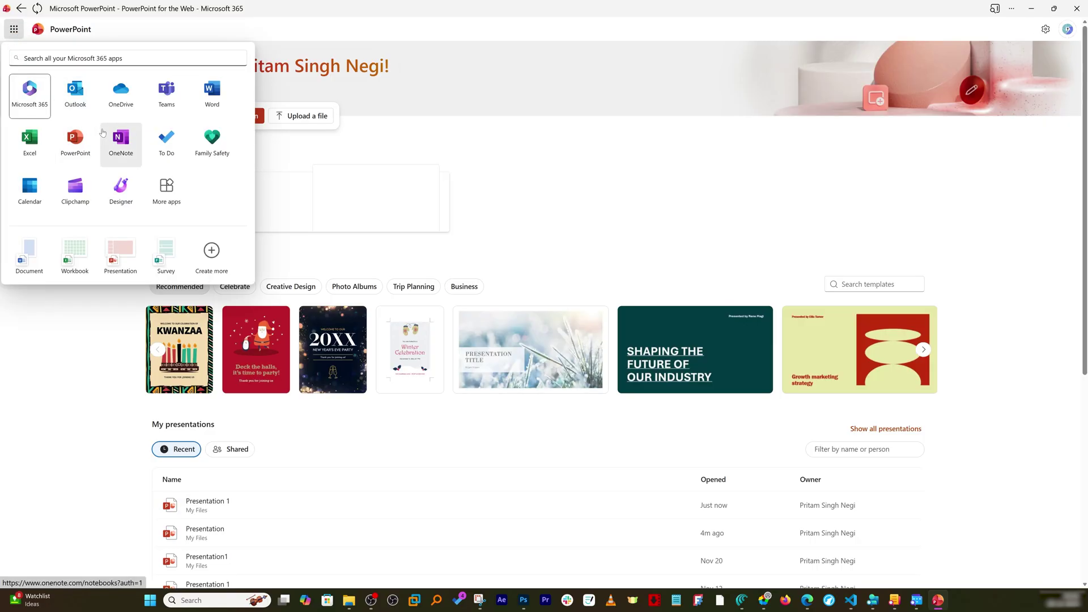
pyautogui.click(213, 100)
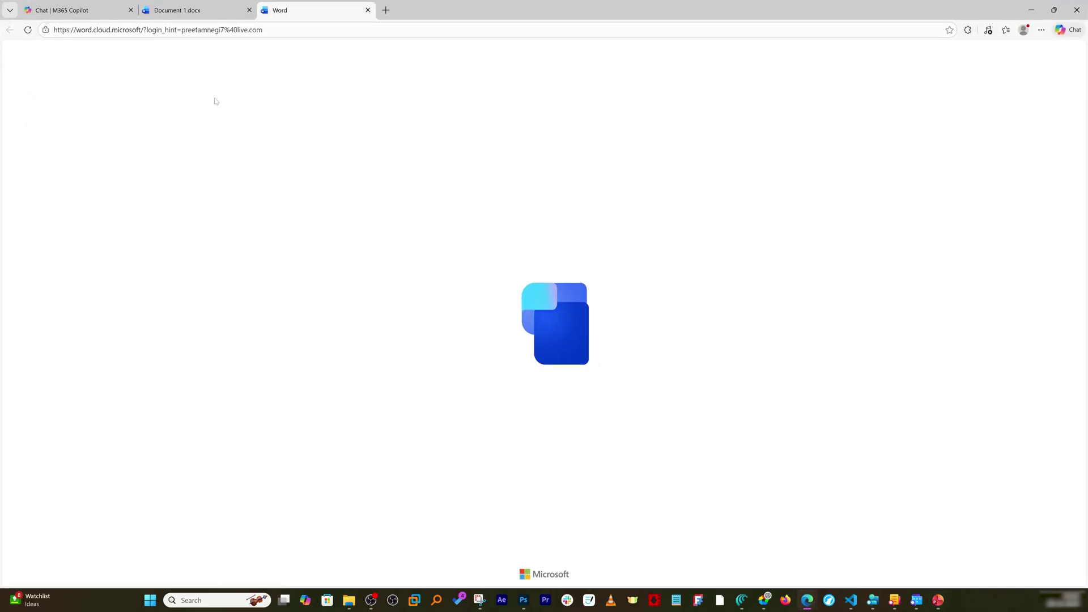